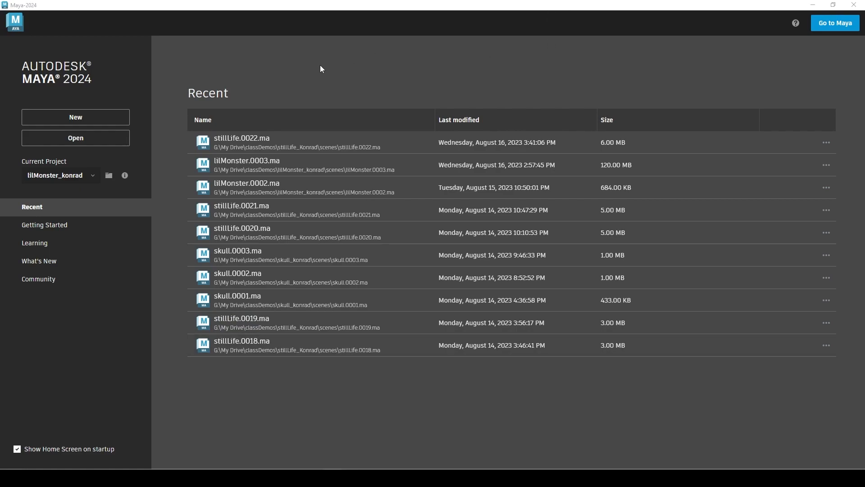
Create a new scene and reset the current General workspace to its default layout
left_click(93, 121)
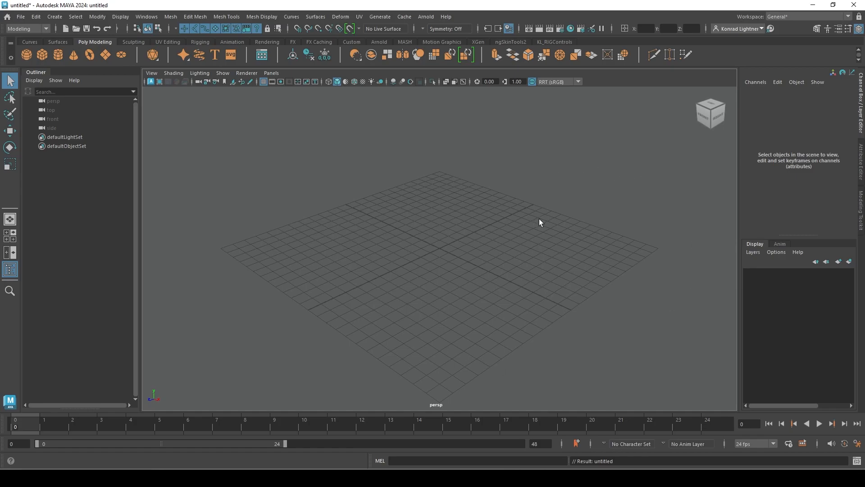
left_click(785, 18)
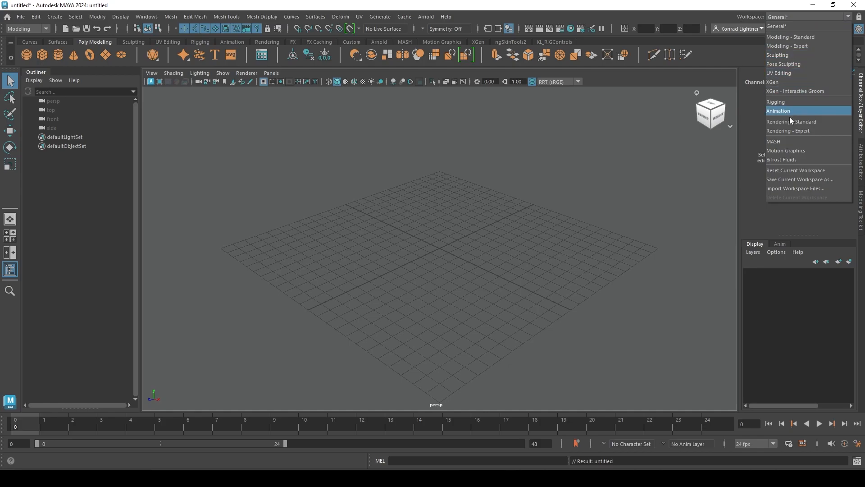
left_click(801, 170)
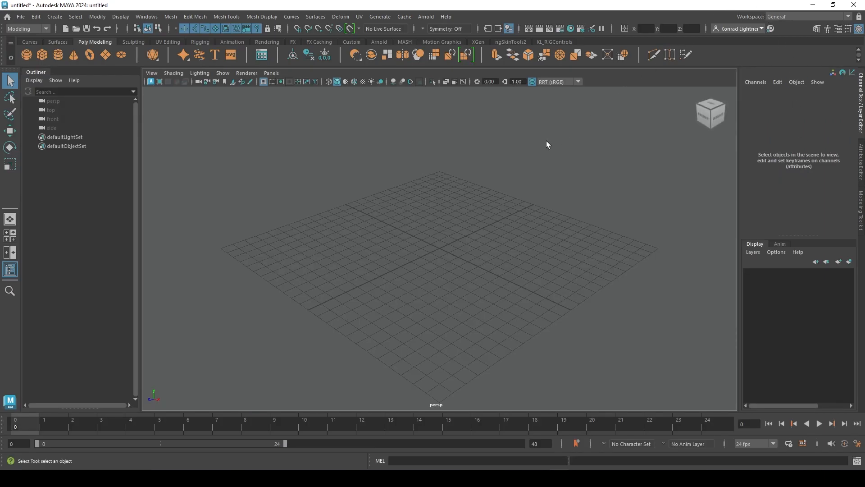
left_click(779, 16)
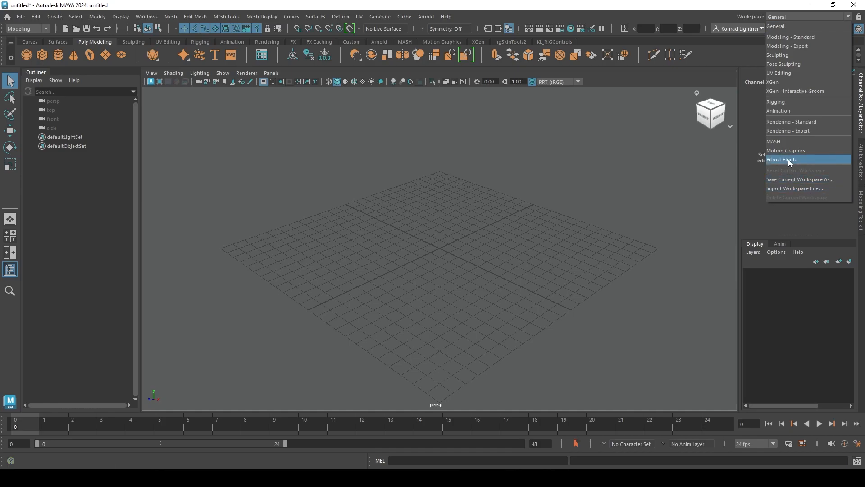
left_click(775, 4)
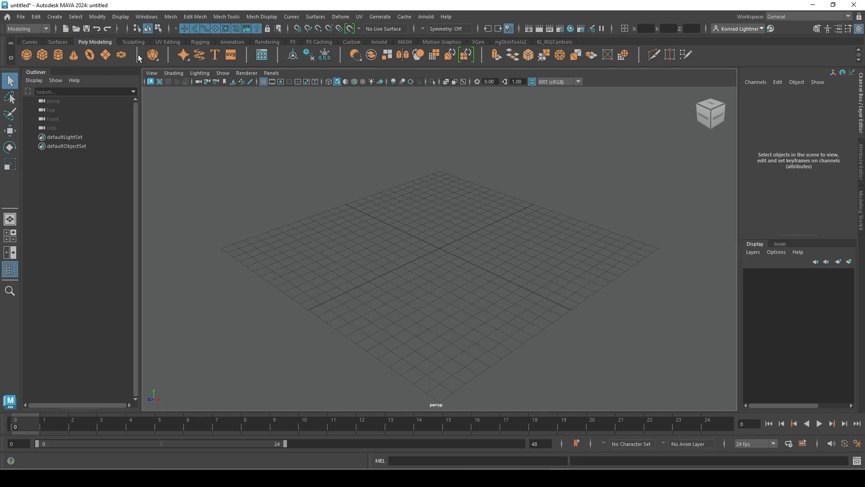
left_click(27, 30)
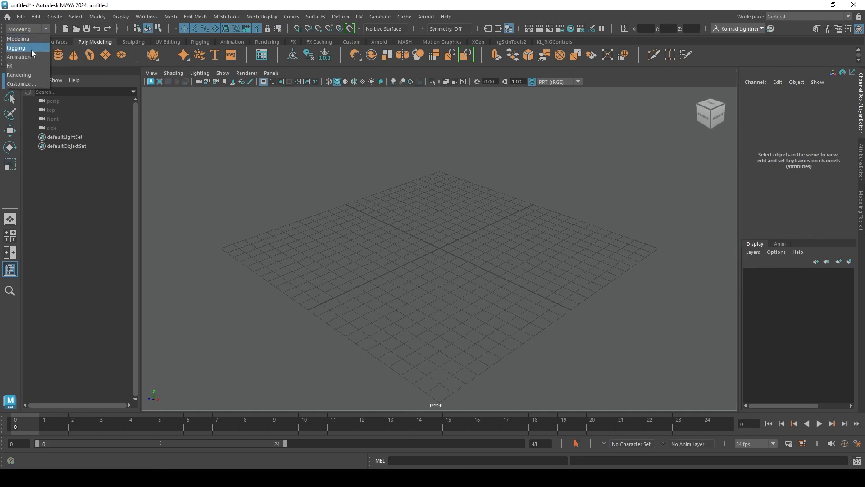
left_click(332, 156)
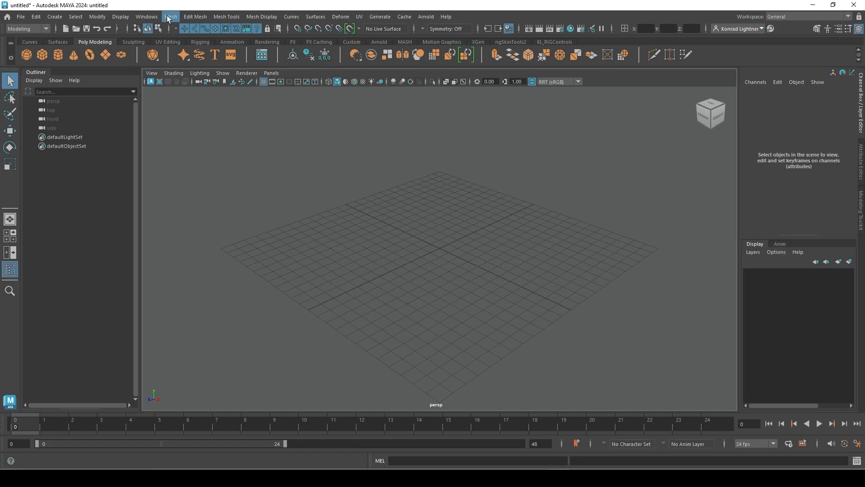
Create two polygon spheres at the origin of the grid
left_click(25, 56)
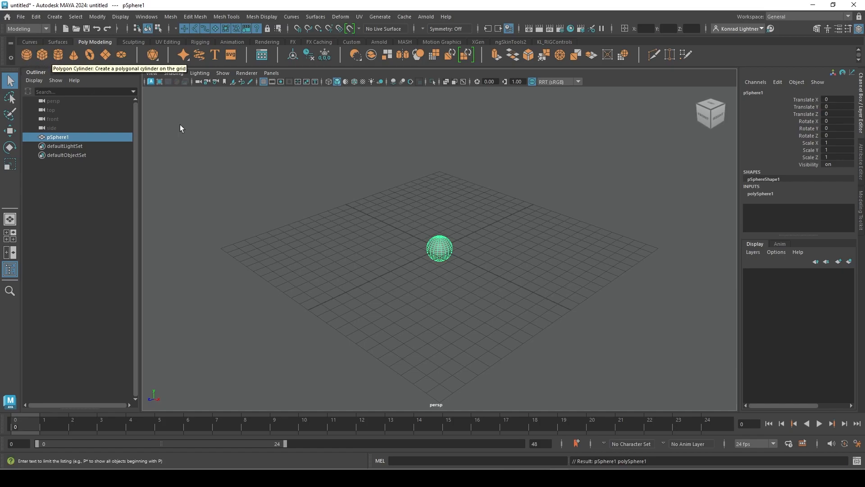
left_click(55, 17)
mouse_move(95, 50)
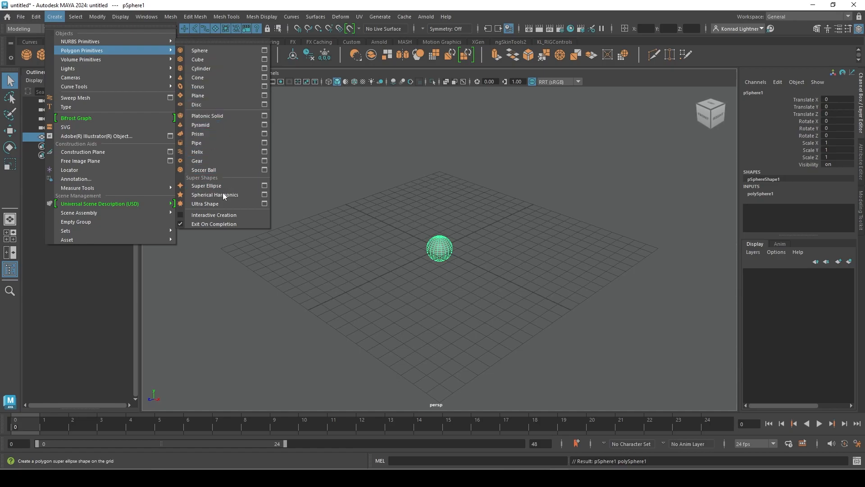
left_click(210, 51)
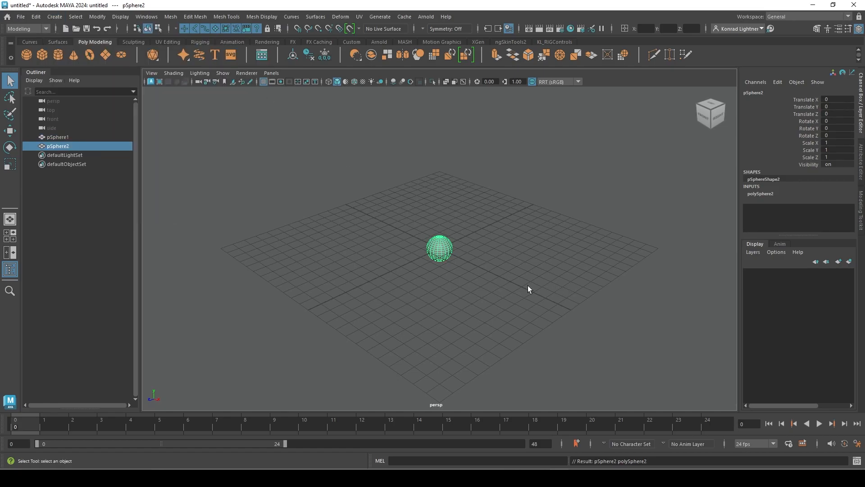
Preview the Move, Rotate and Scale manipulators on the second sphere and clear the selection
left_click(70, 146)
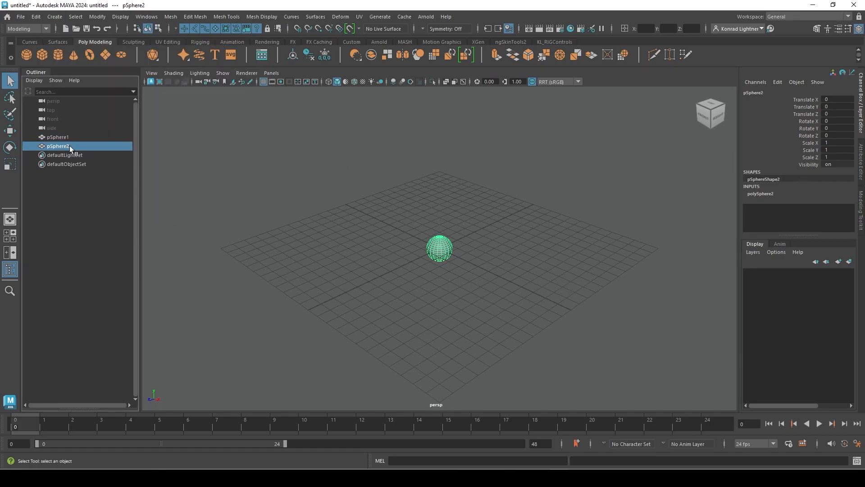
key("w")
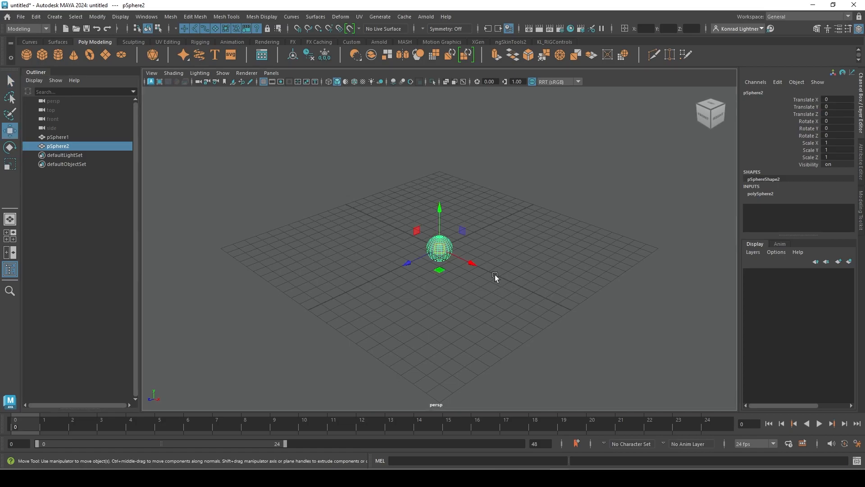
key("e")
key("r")
key("w")
left_click(423, 274)
left_click(443, 254)
left_click(515, 350)
scroll(418, 263, "up", 1)
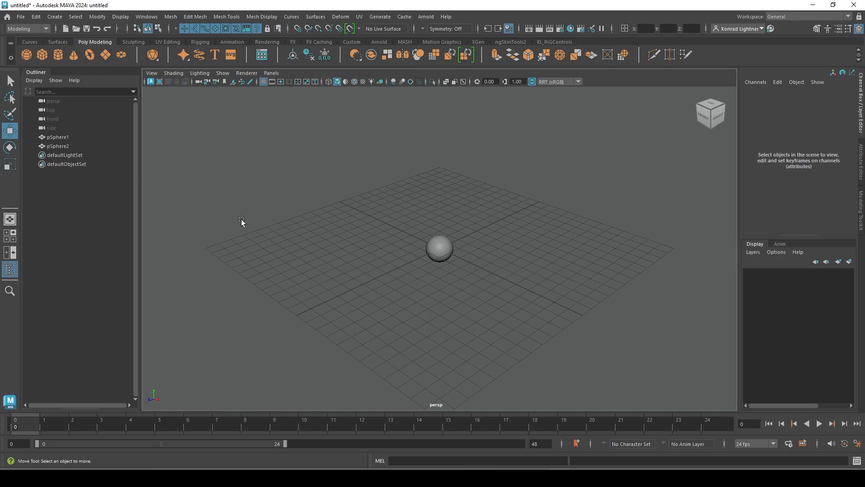
Move the second sphere away from the origin to about X -3.4, Y 5.3, Z 6.9
left_click(443, 249)
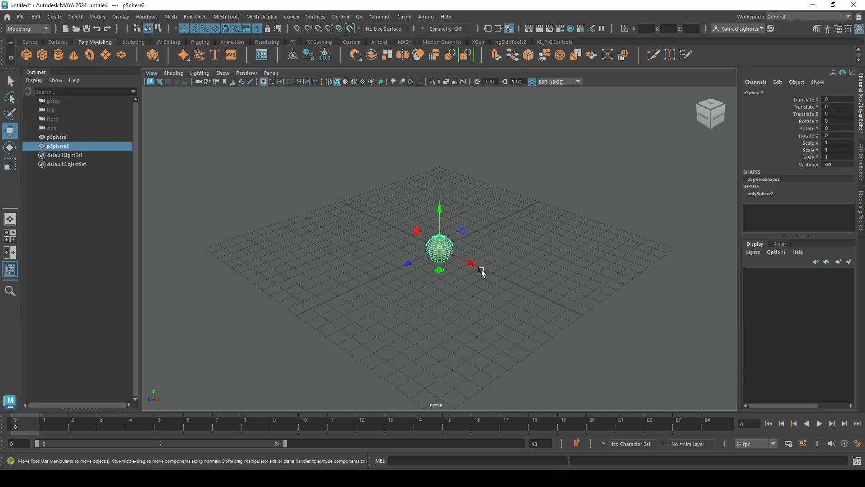
left_click_drag(473, 263, 406, 236)
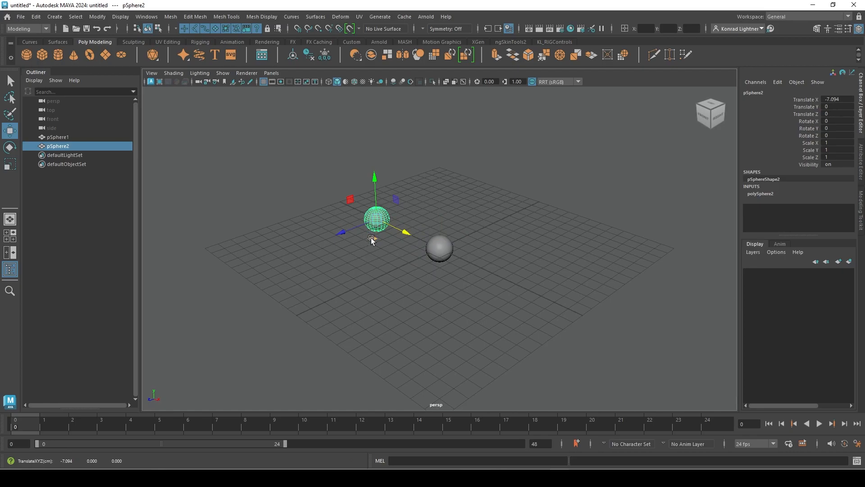
left_click_drag(338, 230, 398, 216)
left_click_drag(437, 169, 440, 114)
left_click_drag(427, 158, 392, 188)
key("ctrl+z")
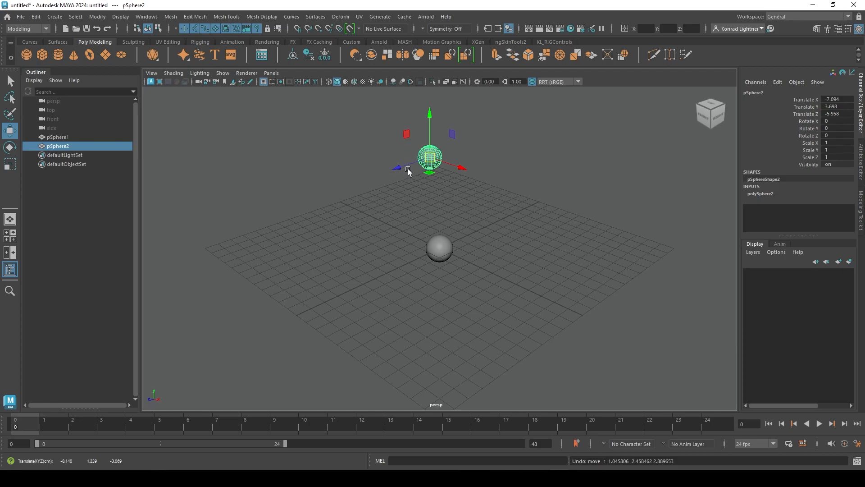
left_click_drag(406, 134, 380, 242)
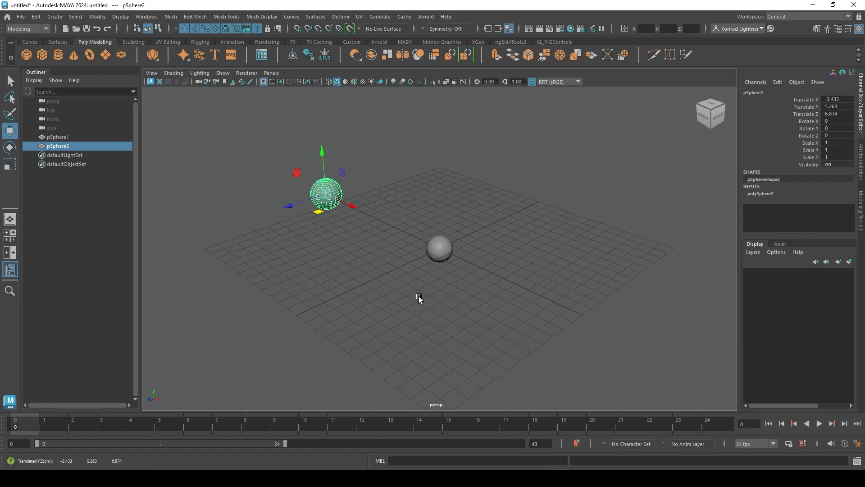
Rotate the second sphere freely to about 98.3° in X, 25.5° in Y and 90.4° in Z
left_click(487, 307)
left_click(334, 203)
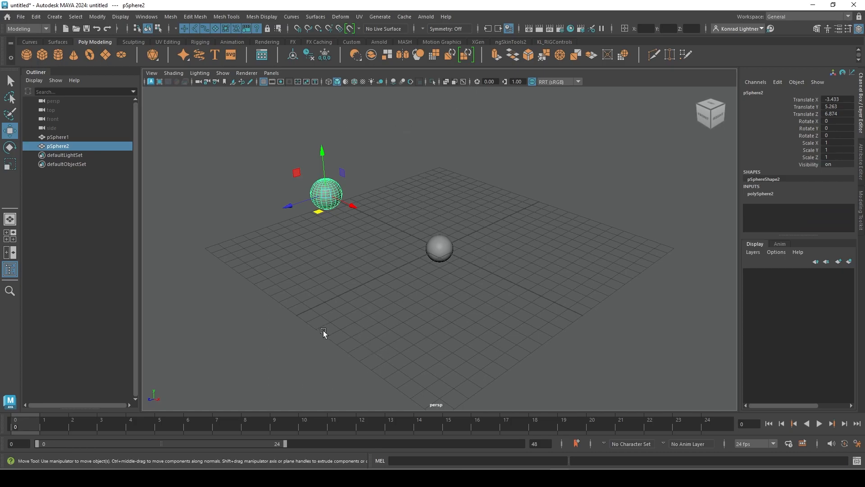
key("e")
mouse_move(333, 198)
left_mouse_down()
mouse_move(325, 209)
mouse_move(341, 186)
mouse_move(307, 171)
mouse_move(320, 216)
mouse_move(343, 210)
mouse_move(339, 188)
mouse_move(333, 196)
left_mouse_up()
key("w")
key("e")
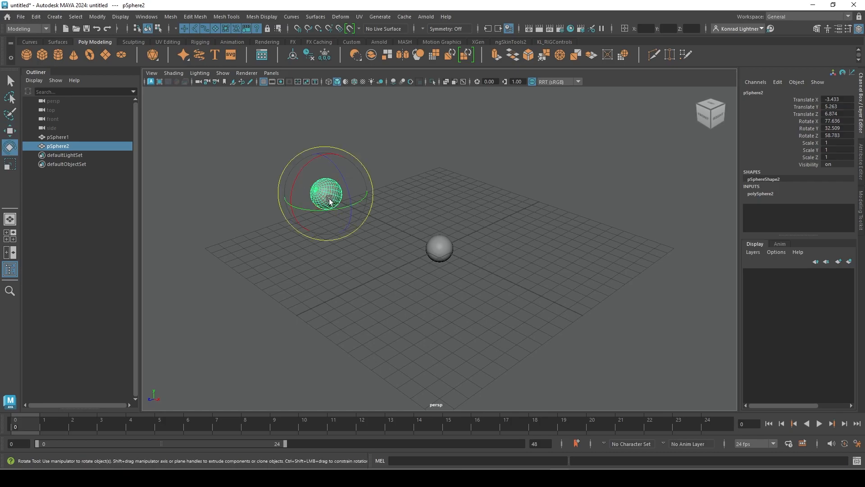
mouse_move(321, 196)
left_mouse_down()
mouse_move(335, 194)
mouse_move(321, 189)
mouse_move(394, 209)
mouse_move(320, 207)
left_mouse_up()
Scale the second sphere uniformly to about 3.4 on all axes
key("r")
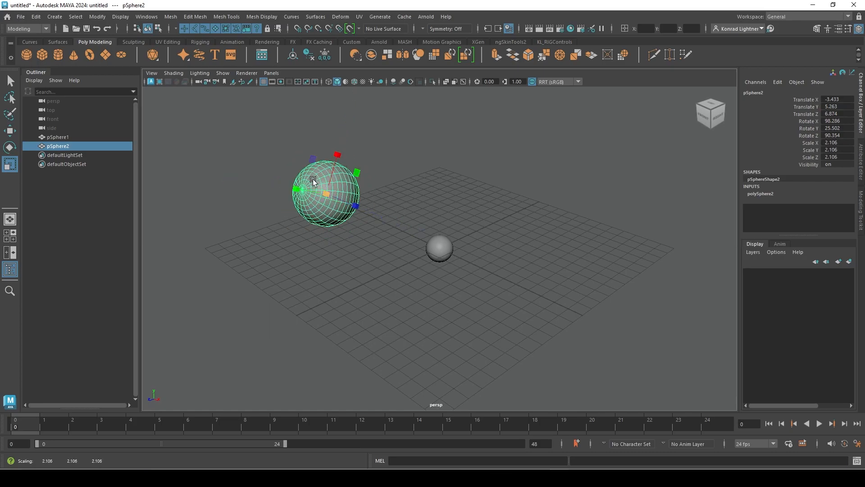
key("e")
key("r")
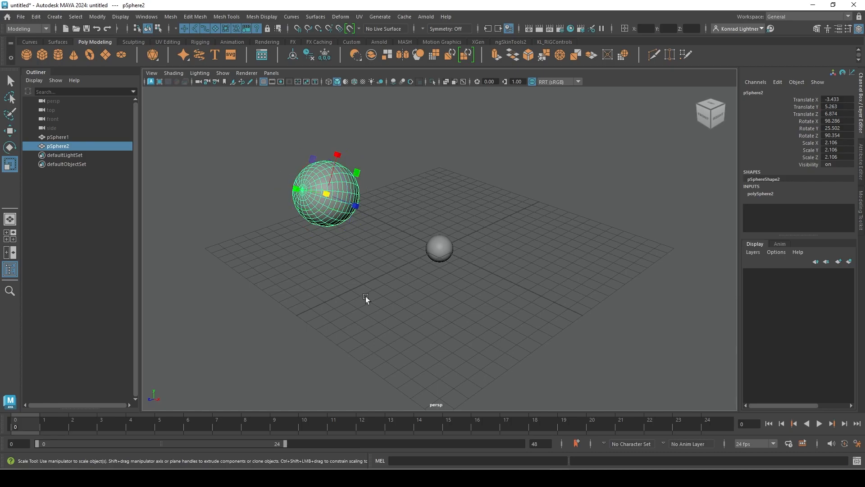
left_click(10, 131)
left_click(10, 147)
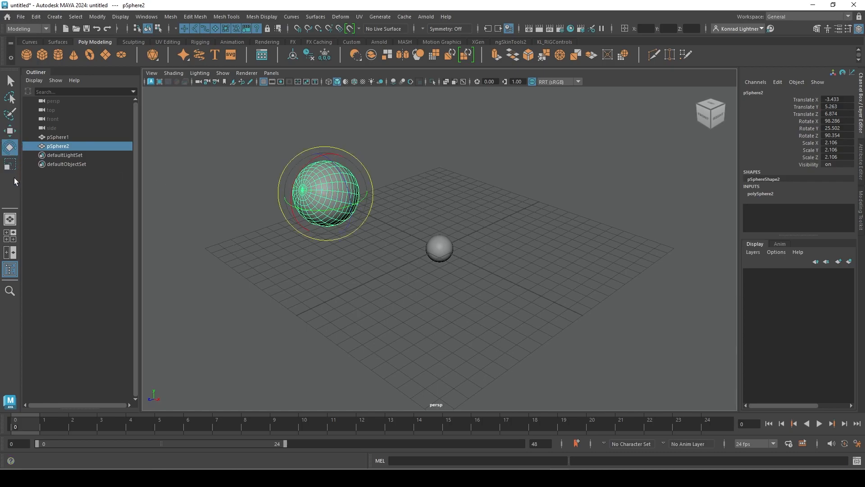
left_click(10, 164)
left_click(448, 317)
left_click(311, 181)
left_click_drag(329, 183, 367, 217)
Move the enlarged sphere freely to about X -3.8, Y 5.3, Z 7.3
key("w")
left_click_drag(329, 189, 353, 196)
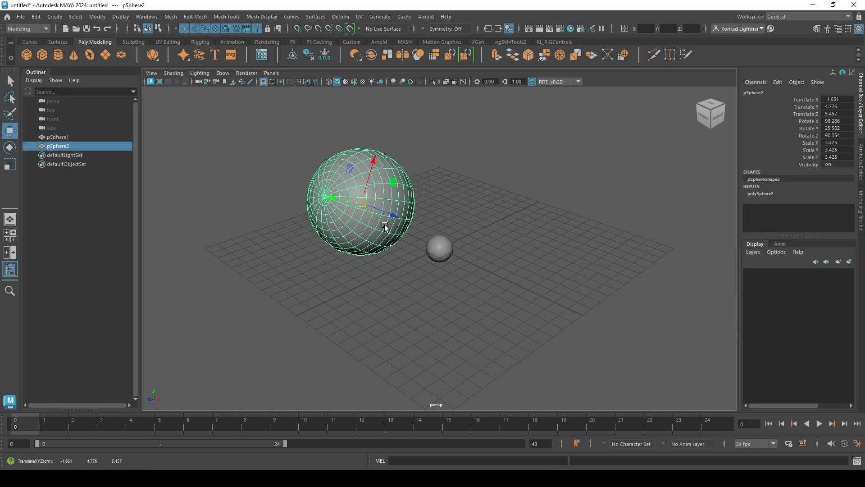
left_click_drag(372, 206, 304, 203)
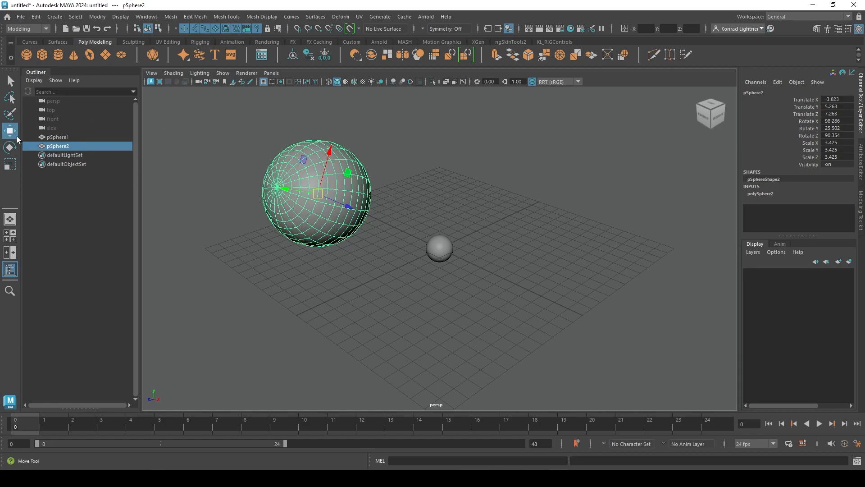
Reset the Move tool's settings and move the large sphere to about X -3.1, Y 5.2, Z 6.6
left_click(457, 191)
left_click(310, 161)
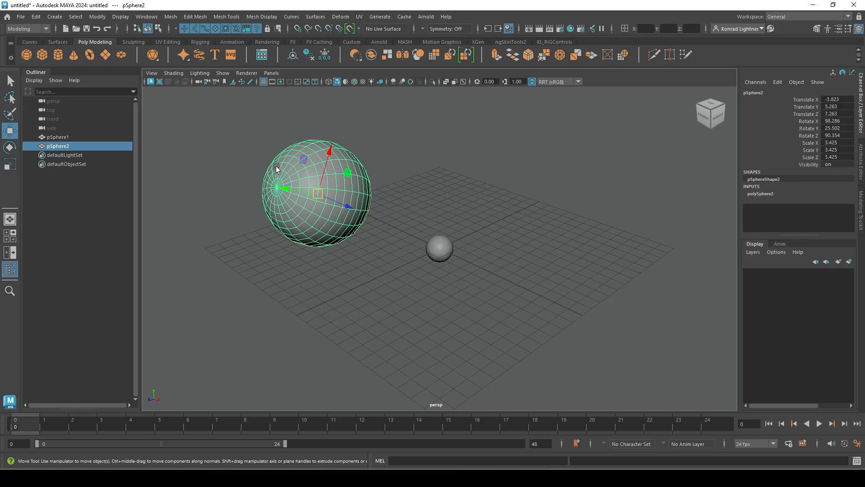
double_click(13, 134)
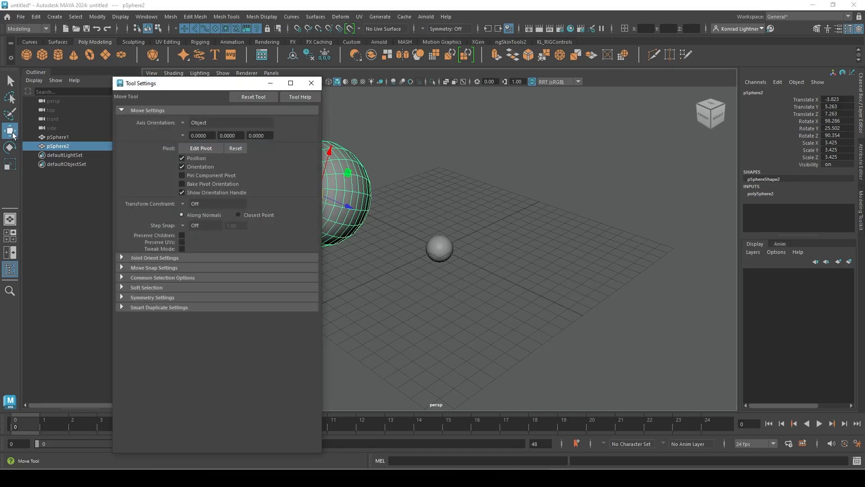
left_click(260, 97)
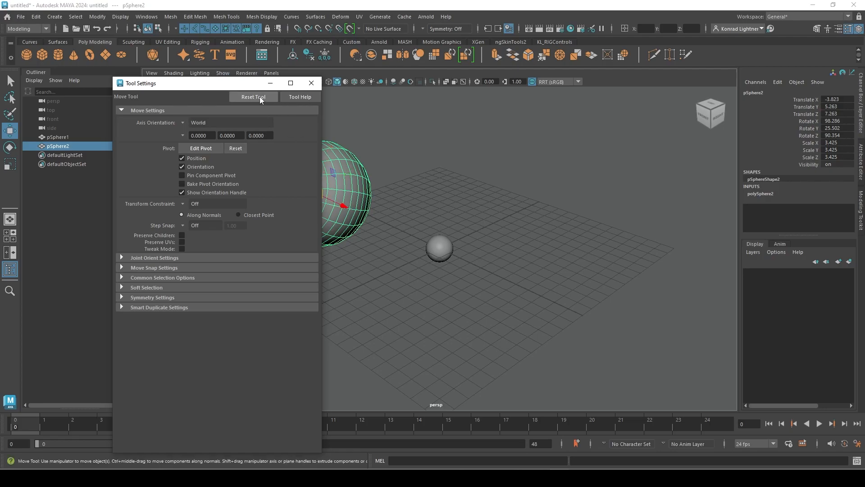
left_click_drag(238, 86, 252, 73)
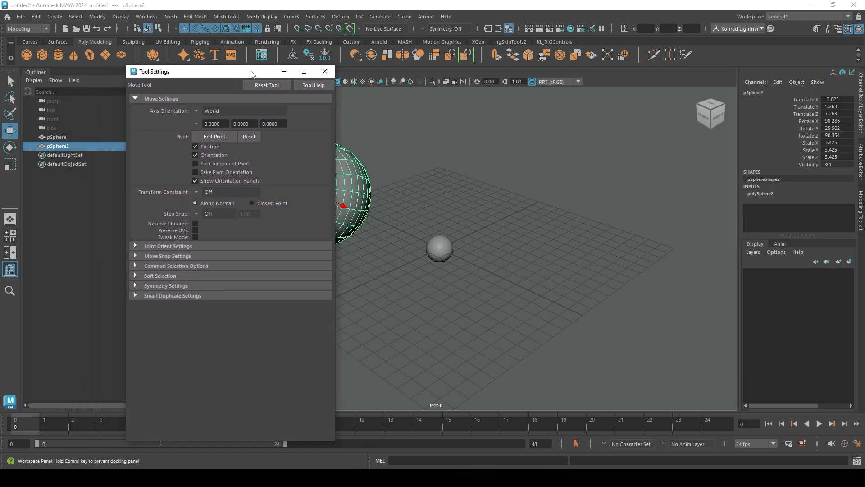
left_click(283, 75)
left_click_drag(316, 206, 336, 188)
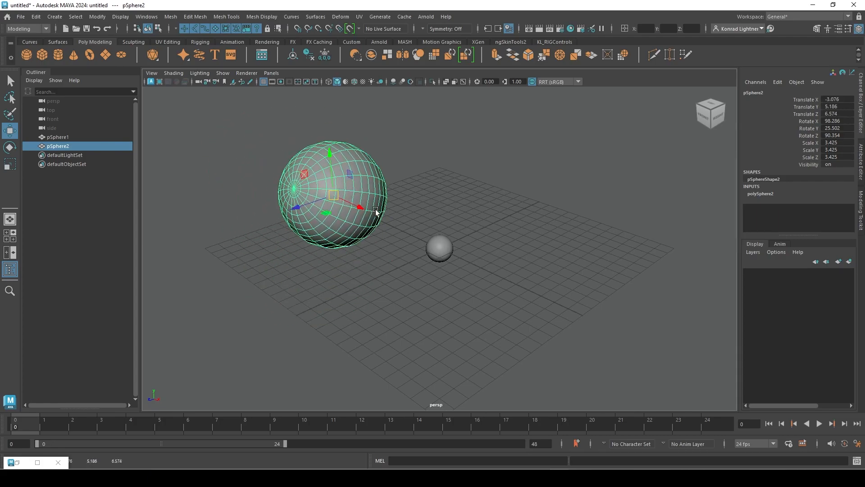
Reset the Rotate tool's settings to their defaults with the large sphere selected
key("e")
left_click(371, 280)
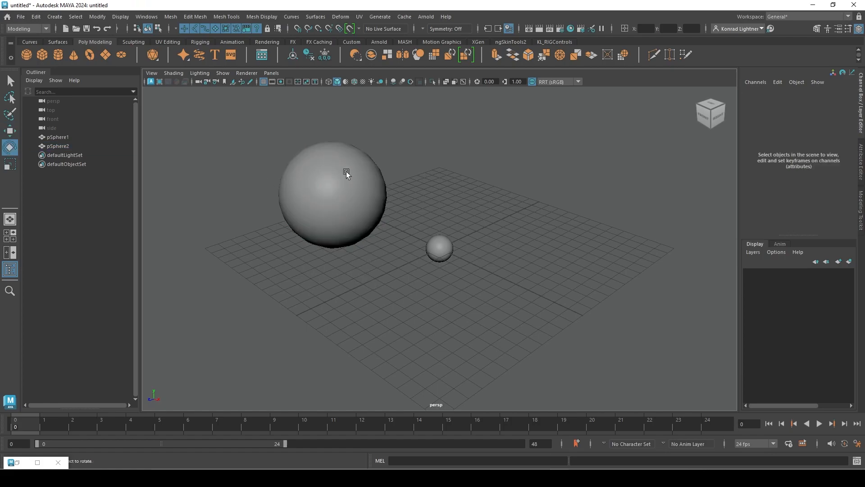
left_click(344, 190)
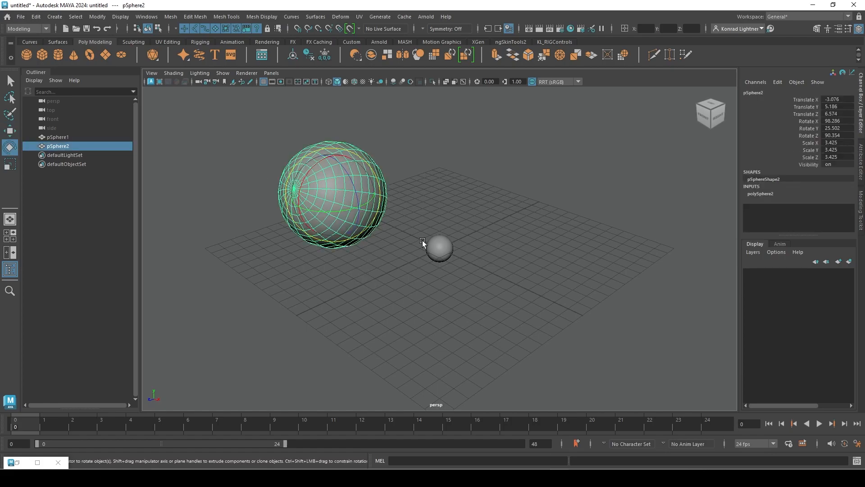
double_click(10, 148)
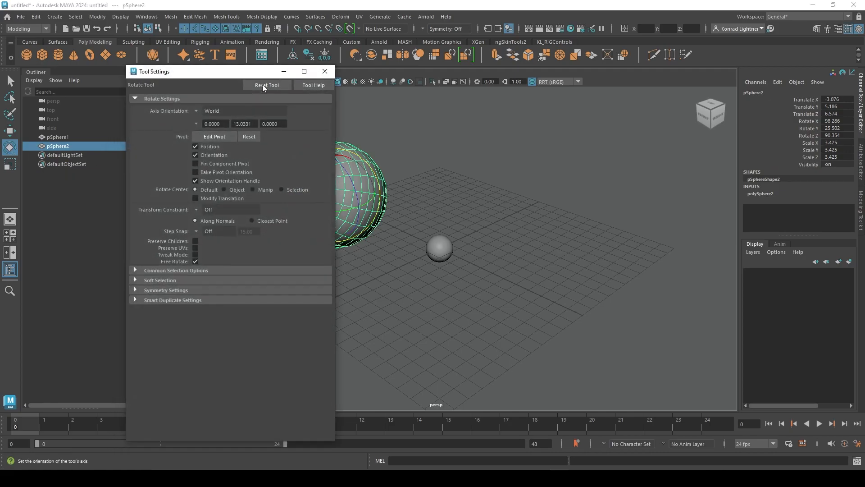
left_click(325, 71)
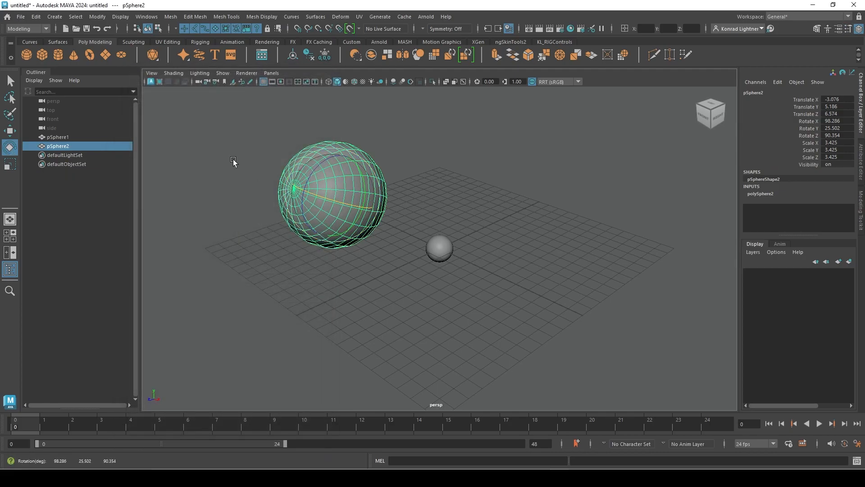
Review the Scale tool's settings and axis orientation options with the large sphere selected, leaving the orientation on Object
key("r")
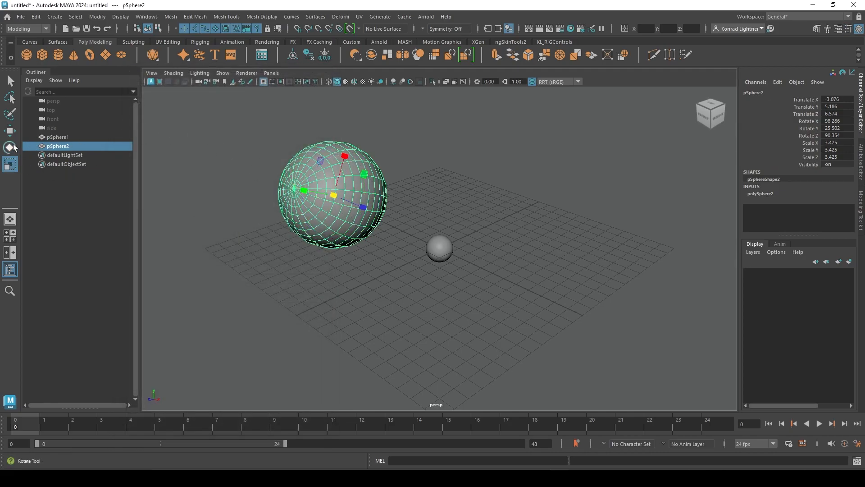
double_click(10, 164)
left_click(198, 111)
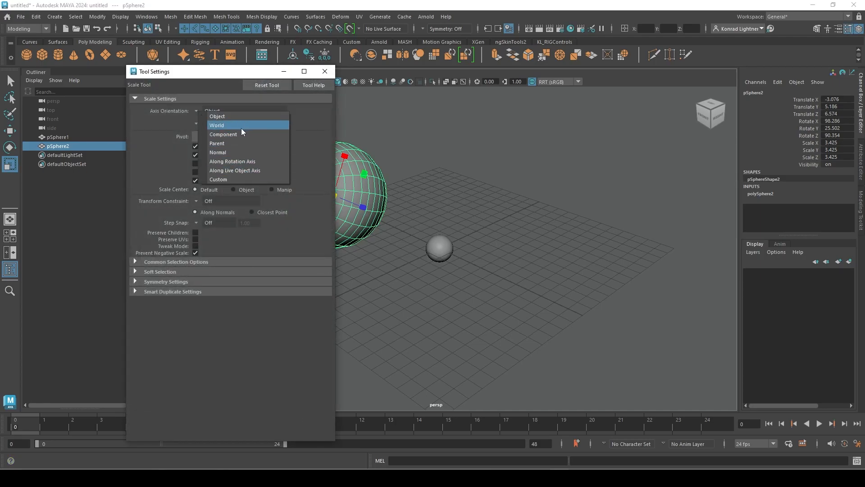
left_click(318, 101)
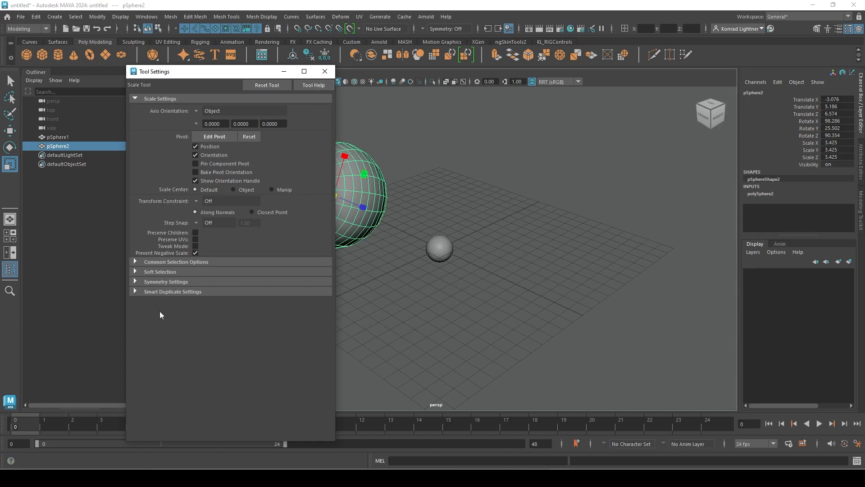
left_click(326, 71)
Switch to the Move tool and reselect the large sphere
left_click(472, 168)
key("w")
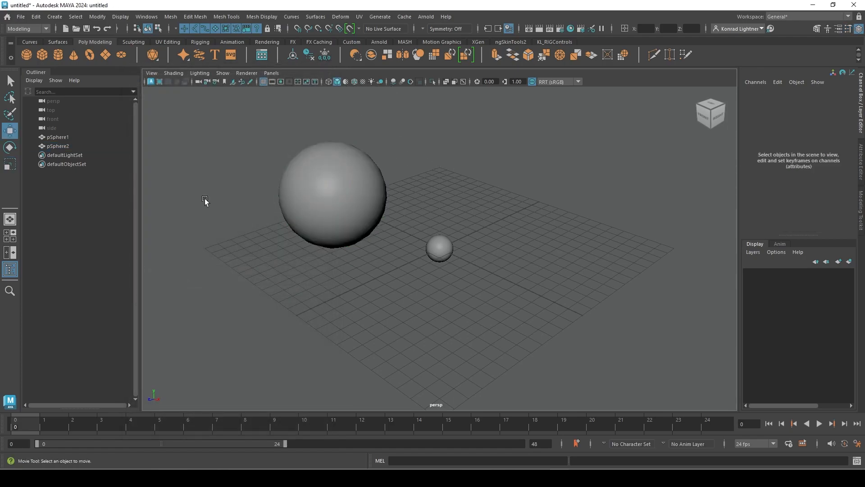
left_click(322, 201)
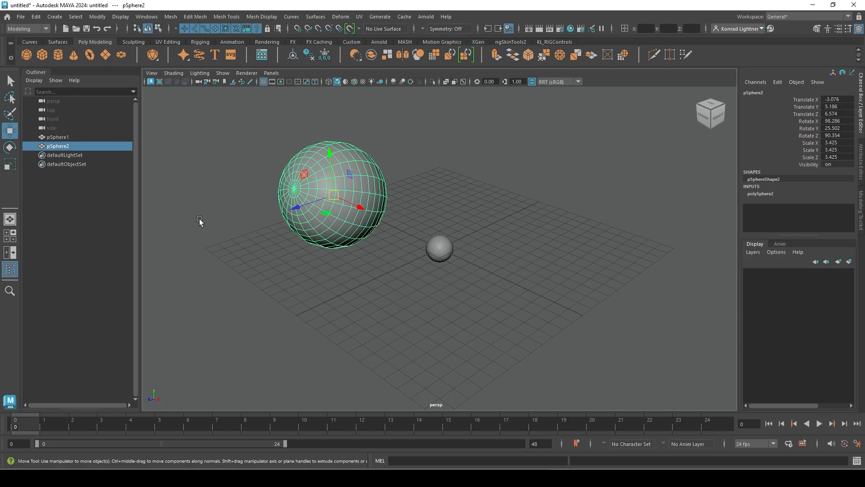
Orbit, pan and dolly the perspective view to examine both spheres from several angles
mouse_move(280, 298)
left_mouse_down("alt")
mouse_move(344, 303)
mouse_move(344, 290)
mouse_move(270, 290)
left_mouse_up("alt")
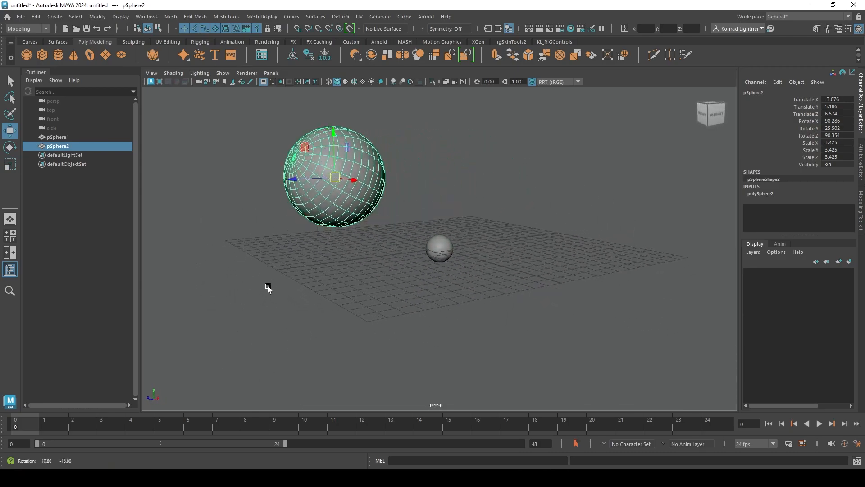
left_click_drag(453, 281, 473, 310, "alt")
middle_click_drag(411, 265, 411, 286, "alt")
scroll(411, 286, "up", 2)
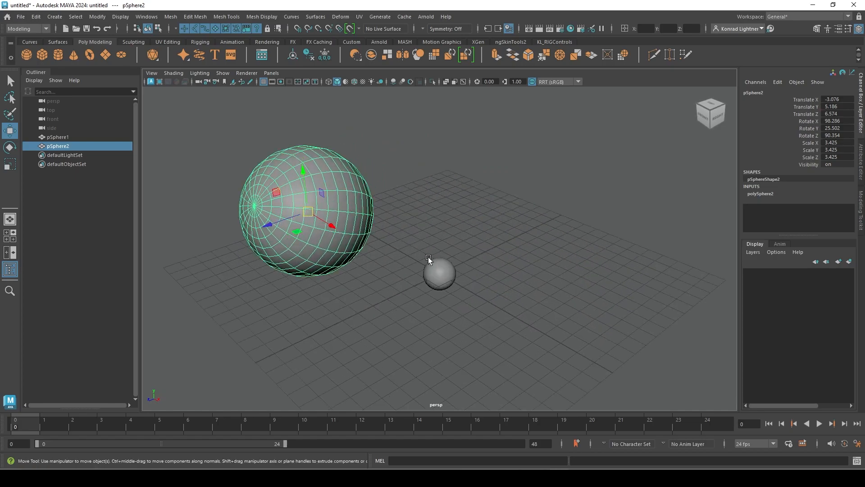
left_click_drag(471, 232, 446, 229, "alt")
left_click_drag(478, 279, 484, 271, "alt")
left_click_drag(539, 267, 455, 301, "alt")
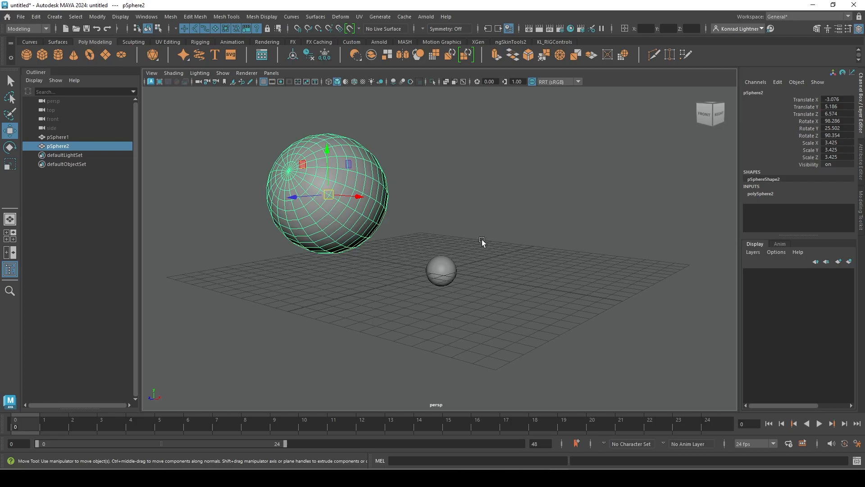
left_click_drag(482, 242, 467, 257, "alt")
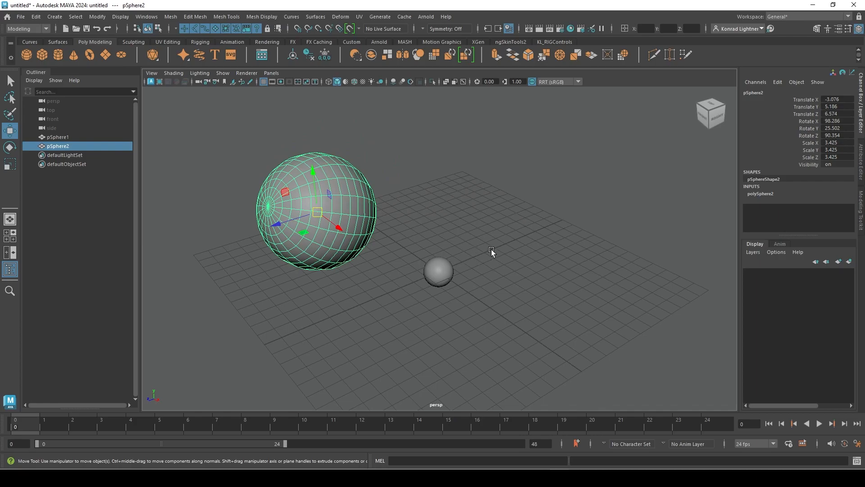
mouse_move(492, 248)
left_mouse_down("alt")
mouse_move(216, 257)
mouse_move(430, 256)
mouse_move(586, 236)
mouse_move(614, 193)
mouse_move(550, 140)
mouse_move(496, 217)
mouse_move(516, 272)
mouse_move(591, 257)
mouse_move(588, 212)
mouse_move(495, 213)
mouse_move(374, 278)
mouse_move(535, 267)
mouse_move(499, 191)
mouse_move(412, 251)
mouse_move(501, 257)
left_mouse_up("alt")
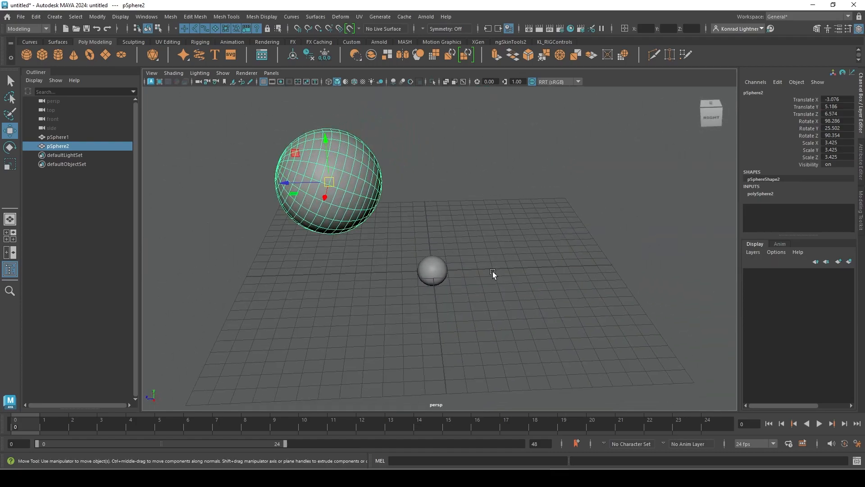
middle_click_drag(524, 279, 552, 295, "alt")
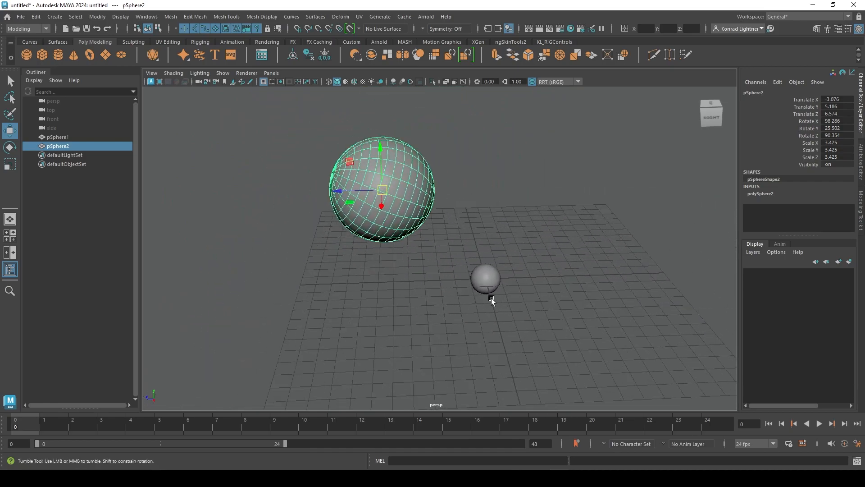
mouse_move(492, 298)
left_mouse_down("alt")
mouse_move(547, 310)
mouse_move(543, 301)
mouse_move(490, 301)
left_mouse_up("alt")
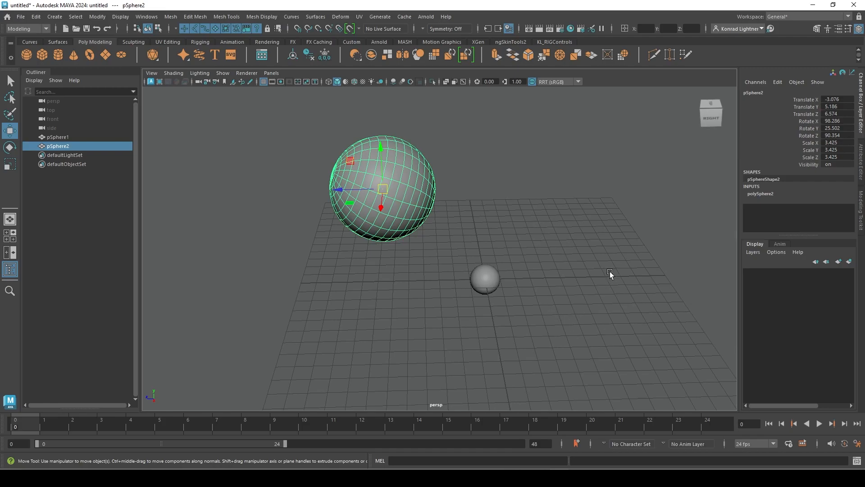
right_click_drag(565, 312, 565, 263, "alt")
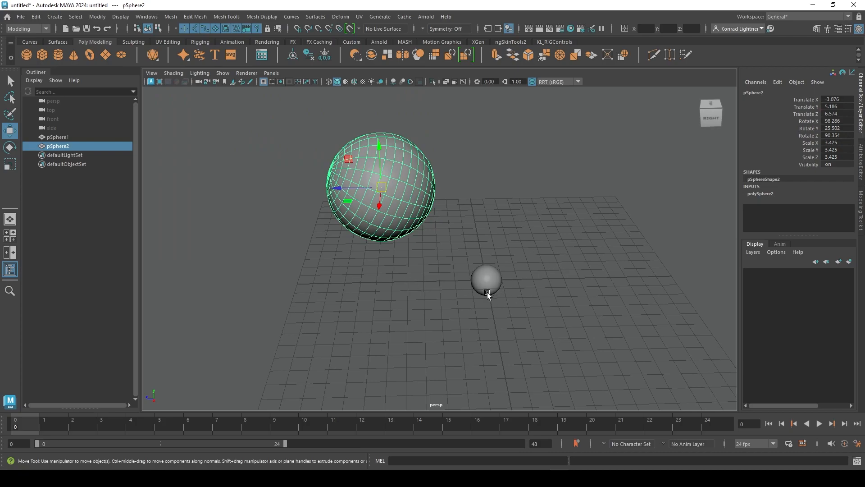
Zoom repeatedly in and out to view the two spheres at close and far distances
scroll(487, 294, "up", 6)
scroll(486, 295, "down", 2)
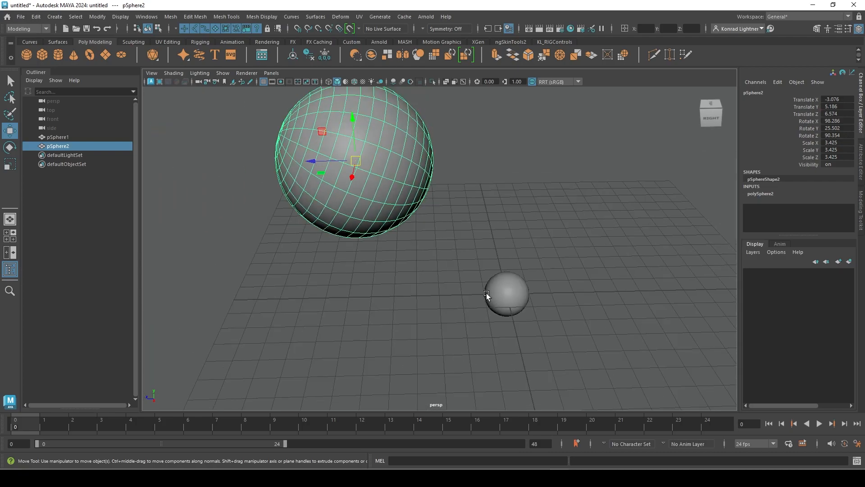
scroll(494, 282, "up", 4)
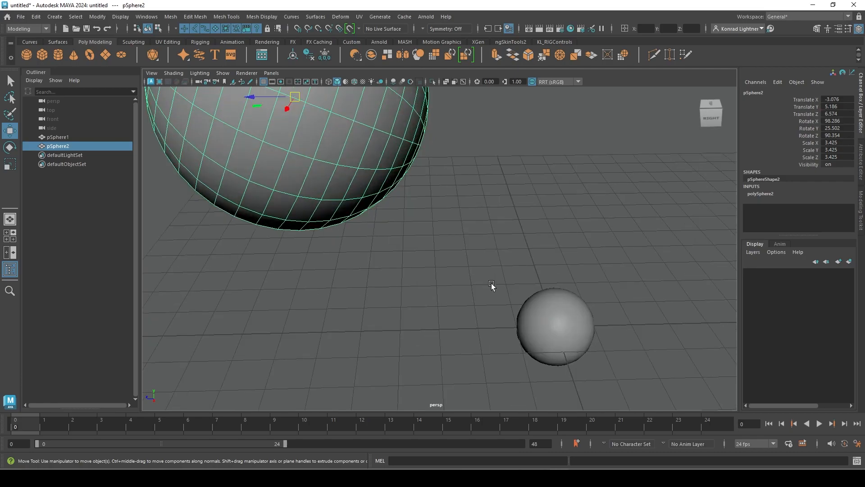
scroll(492, 285, "down", 1)
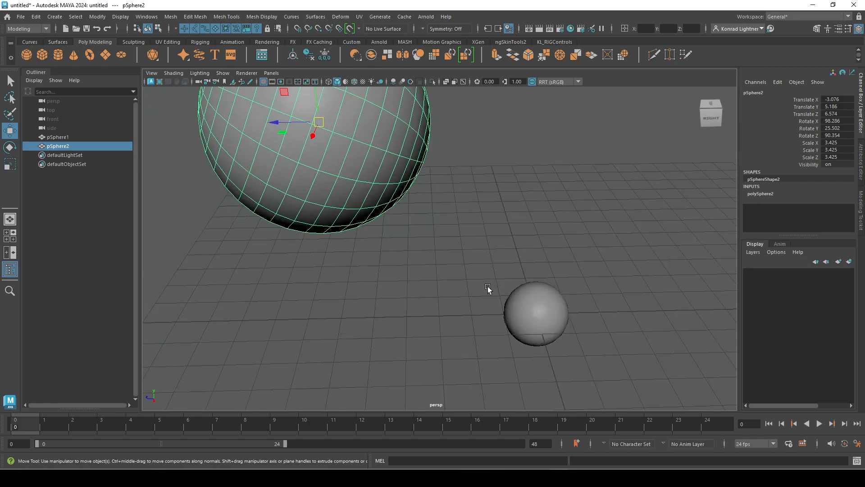
scroll(487, 286, "up", 3)
scroll(487, 287, "down", 3)
scroll(488, 288, "down", 6)
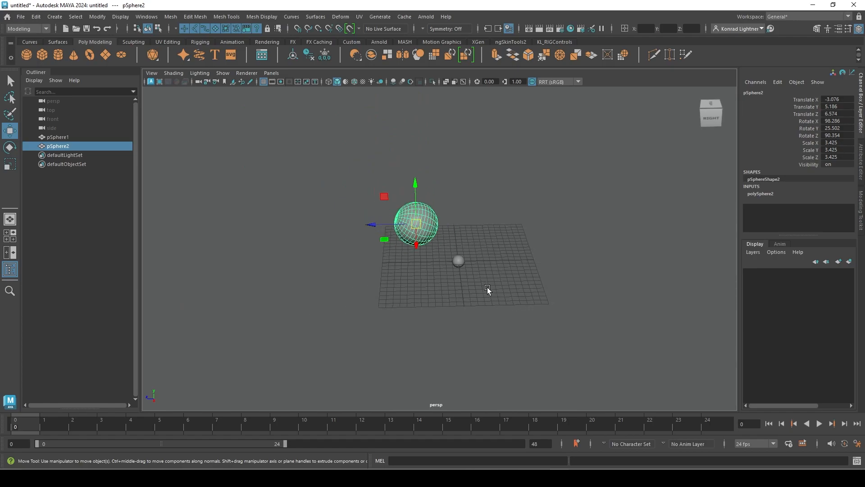
scroll(487, 287, "up", 6)
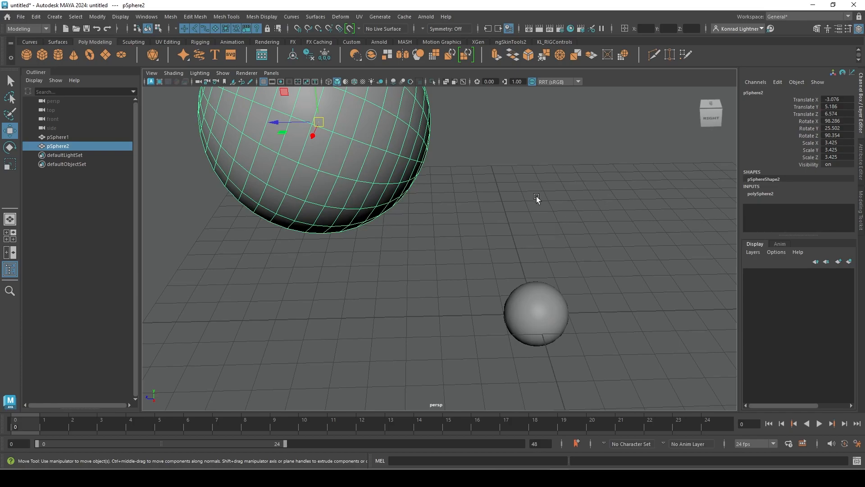
Zoom far out until the spheres disappear, then select pSphere2 by name and frame it in the view
scroll(536, 196, "down", 15)
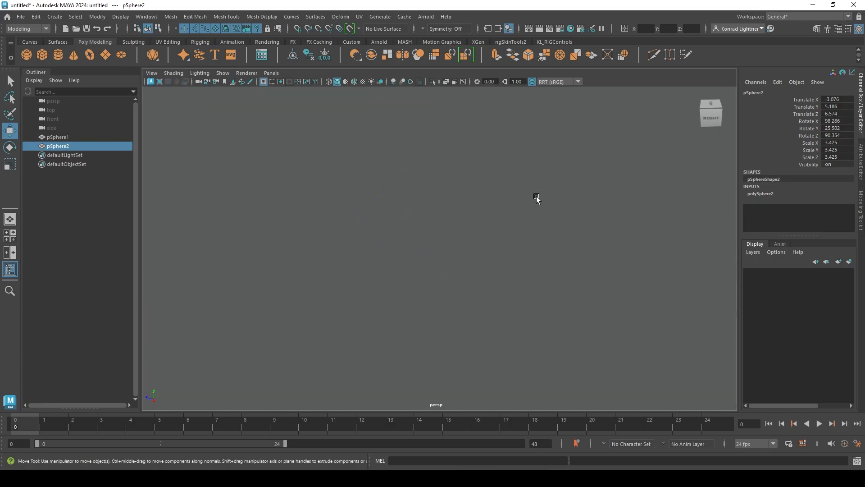
left_click(537, 198)
left_click_drag(350, 180, 715, 398)
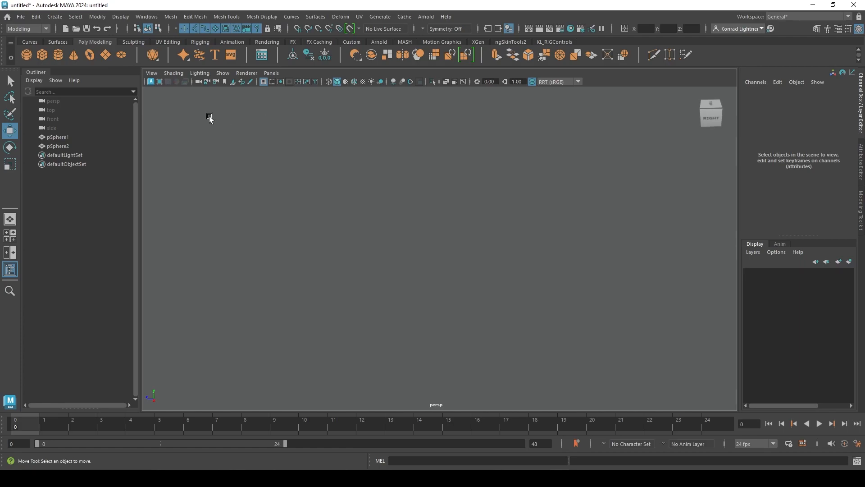
left_click(61, 145)
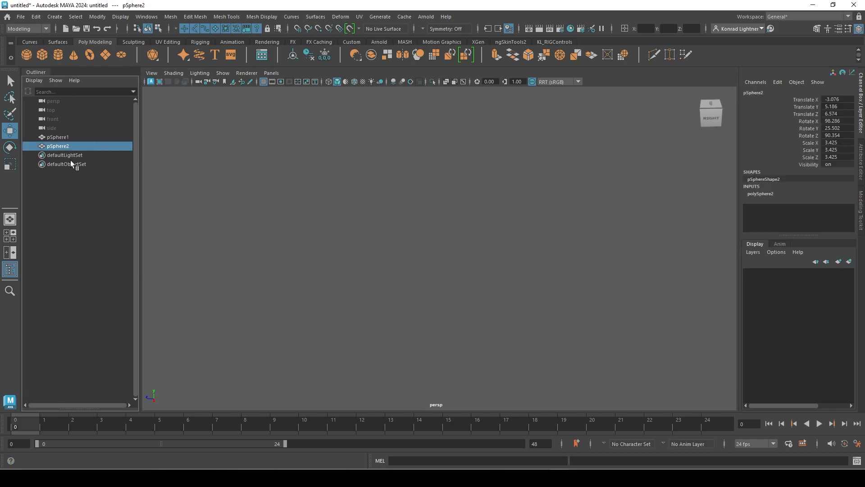
key("f")
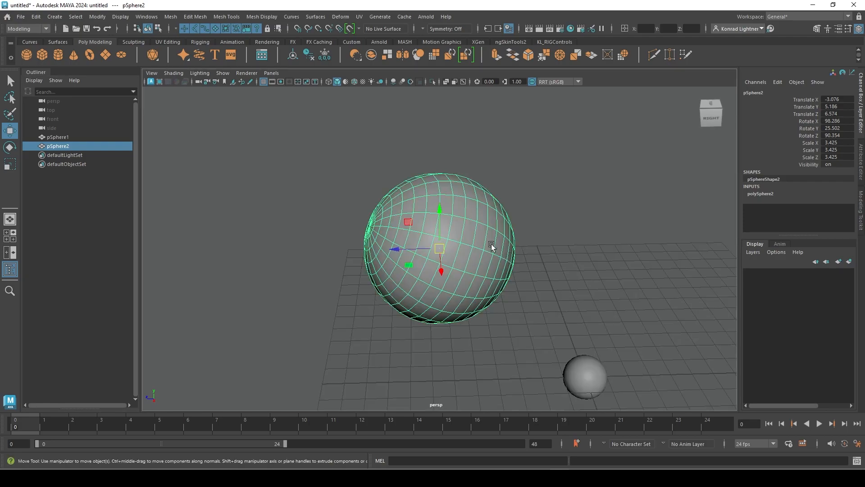
Select pSphere1 by name, then clear the selection and look at both spheres from another angle
left_click(78, 137)
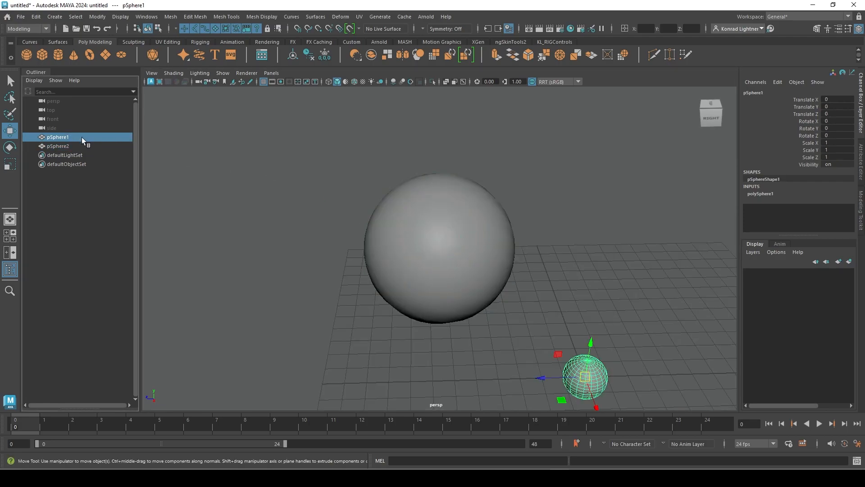
left_click(327, 278)
left_click_drag(326, 277, 408, 277, "alt")
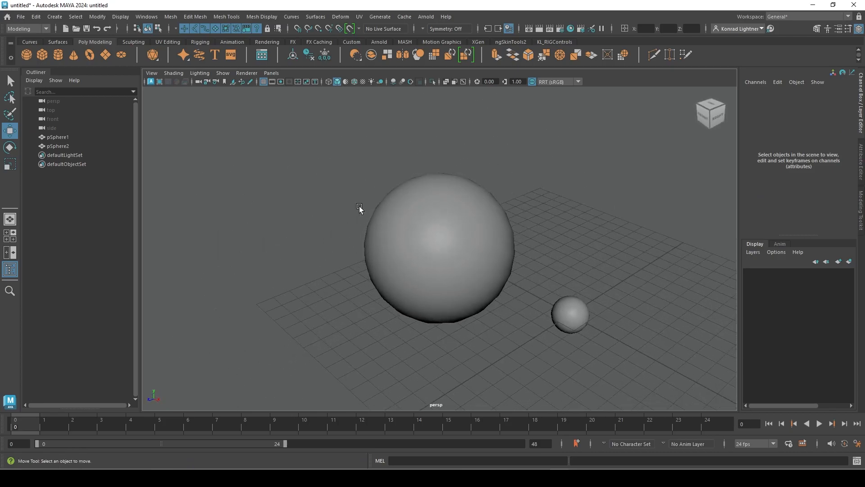
Create a third polygon sphere at the origin, frame the view on it, and clear the selection
right_click_drag(564, 262, 325, 207, "alt")
mouse_move(597, 298)
right_mouse_down("alt")
mouse_move(434, 261)
mouse_move(252, 167)
right_mouse_up("alt")
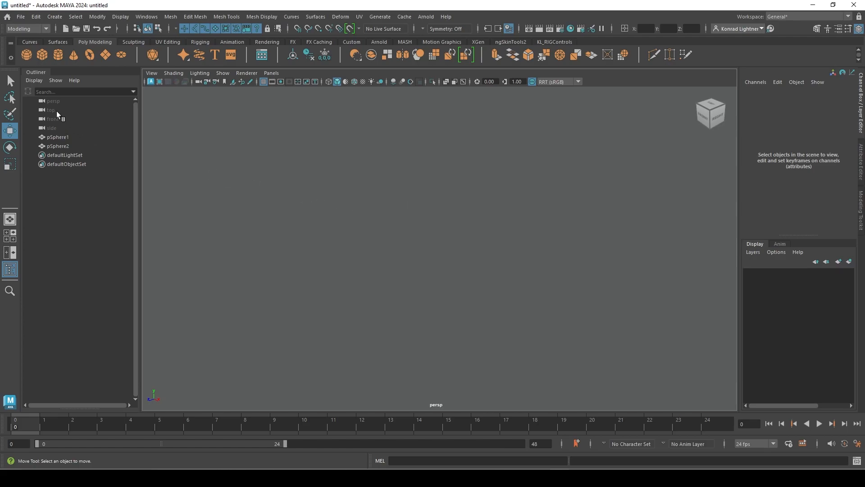
left_click(53, 17)
left_click(52, 18)
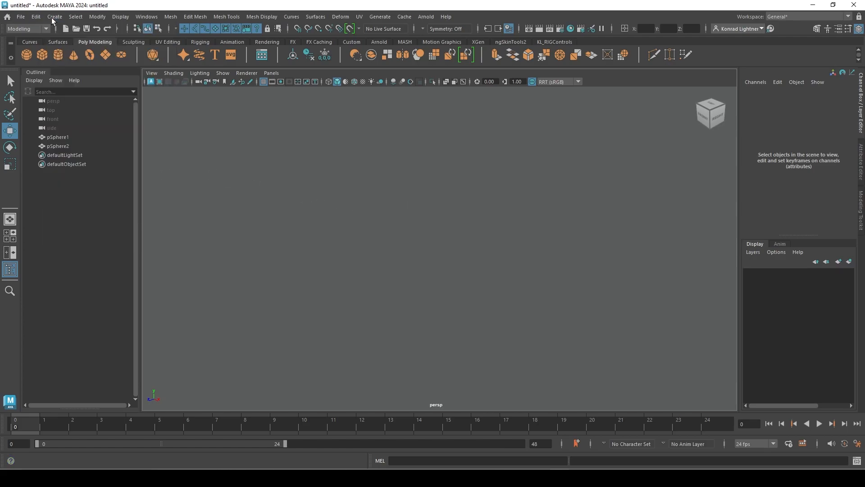
left_click(27, 54)
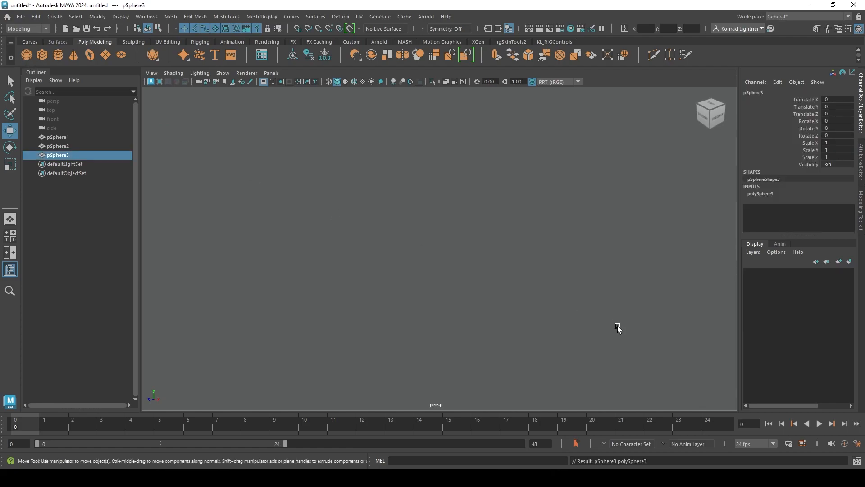
key("f")
left_click(618, 325)
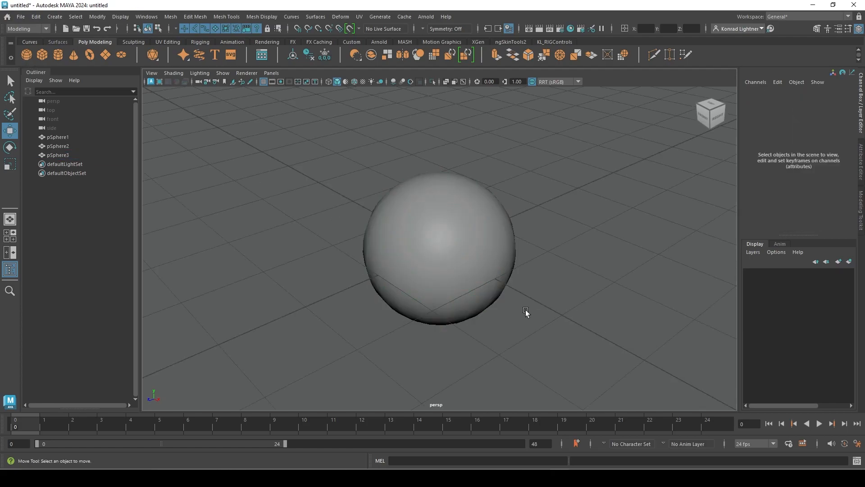
Raise the original small sphere pSphere1 to about Y 3.1 off the overlapping new one, then delete it
scroll(513, 299, "down", 5)
scroll(511, 298, "down", 3)
left_click(440, 248)
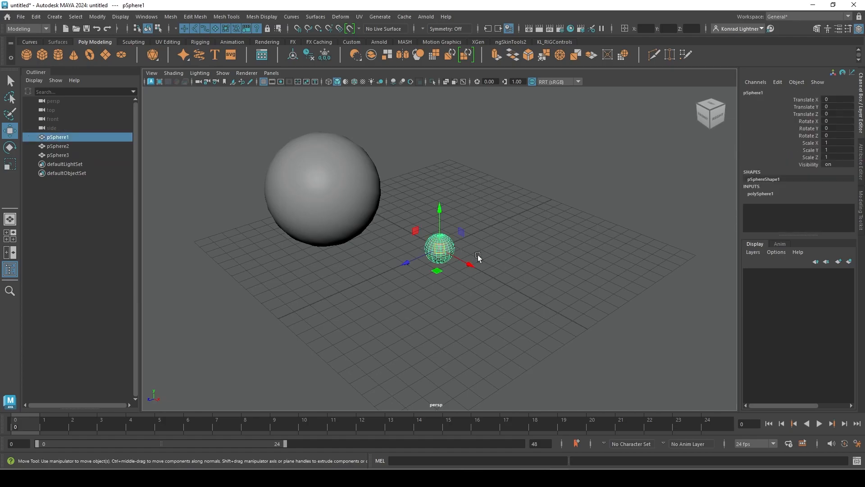
left_click_drag(440, 208, 439, 165)
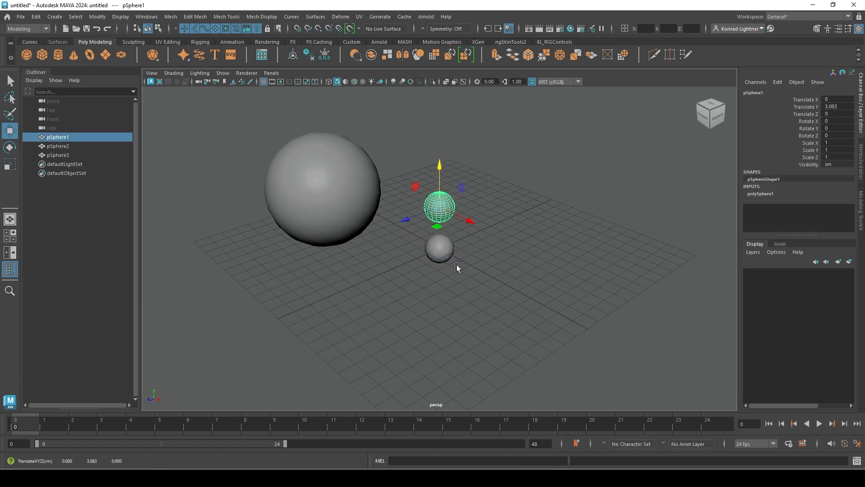
key("Delete")
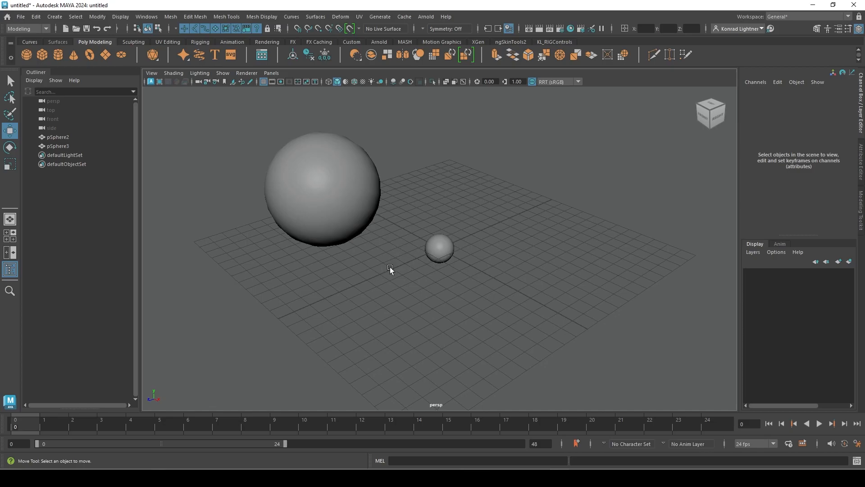
Move the remaining small sphere along the X axis to about 9.8
left_click(350, 205)
left_click(438, 246)
left_click_drag(485, 278, 596, 330)
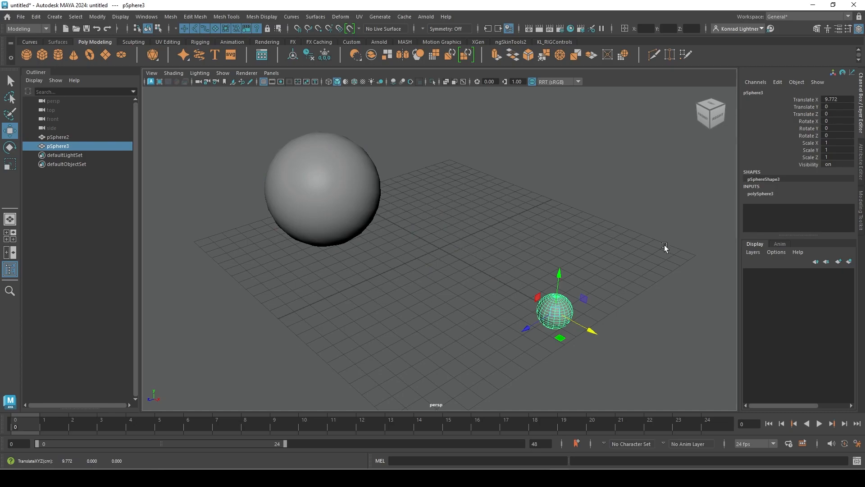
Toggle the viewport grid's visibility off and back on
left_click(263, 81)
left_click(263, 82)
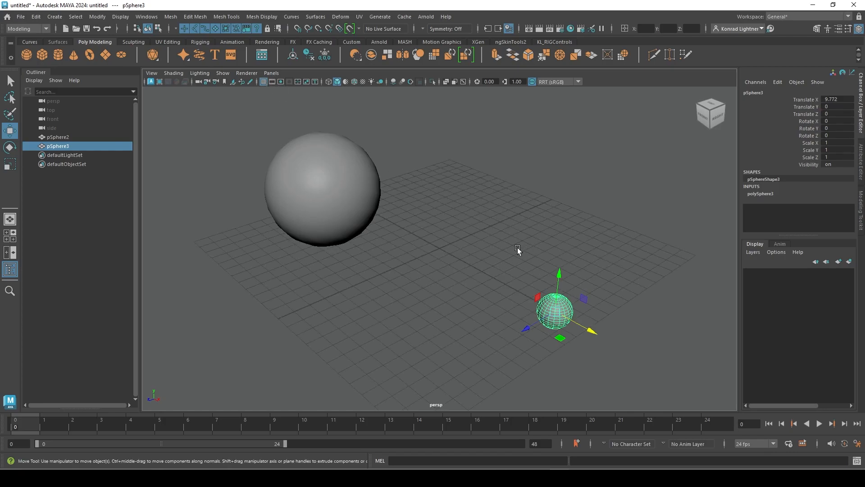
left_click(264, 82)
left_click(264, 82)
View both spheres from a new angle slightly farther away and clear the selection
left_click_drag(436, 193, 534, 215, "alt")
right_click_drag(535, 215, 488, 220, "alt")
left_click(352, 178)
left_click(471, 205)
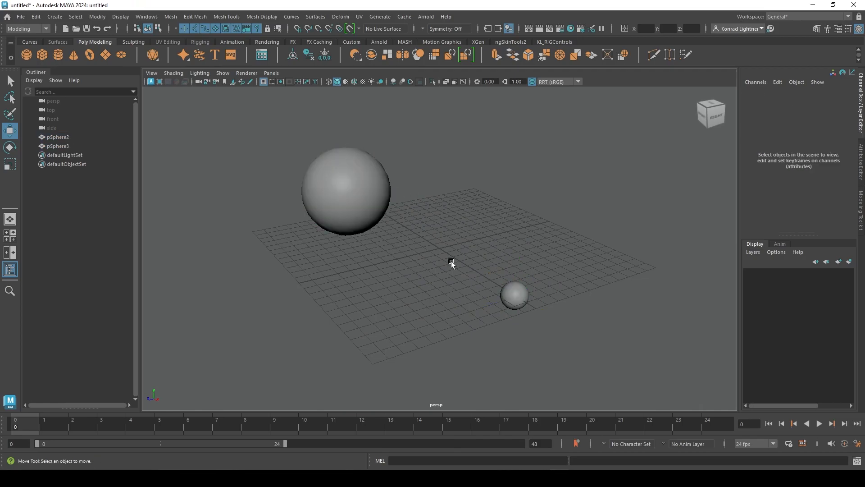